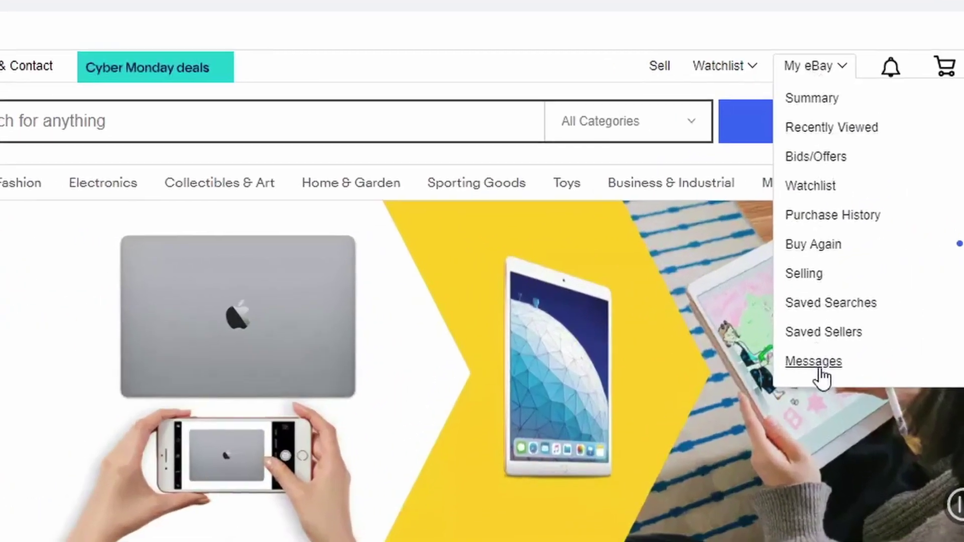
Filter My eBay messages to those from eBay and open the '$15 is all yours' offer message
left_click(691, 319)
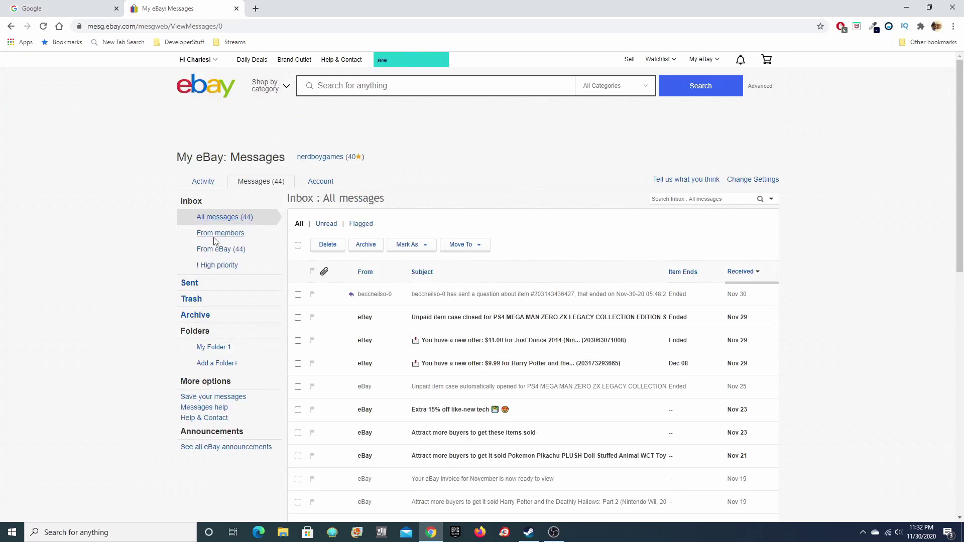
left_click(210, 249)
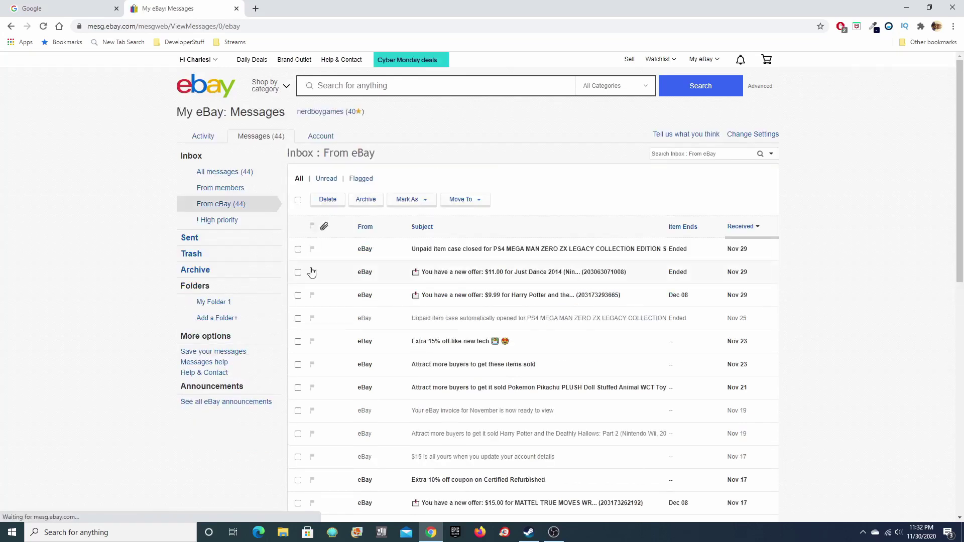
scroll(399, 290, "down", 1)
scroll(400, 289, "down", 2)
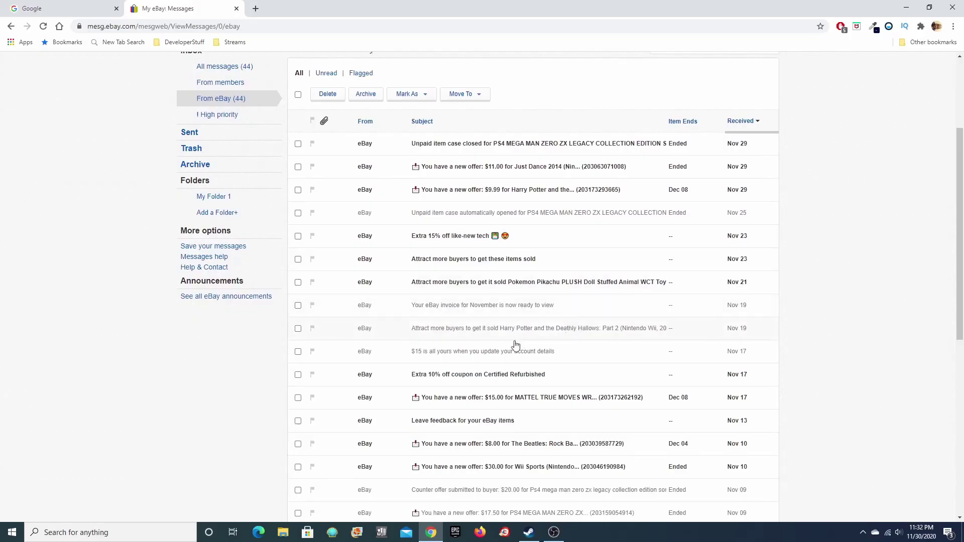
left_click(489, 352)
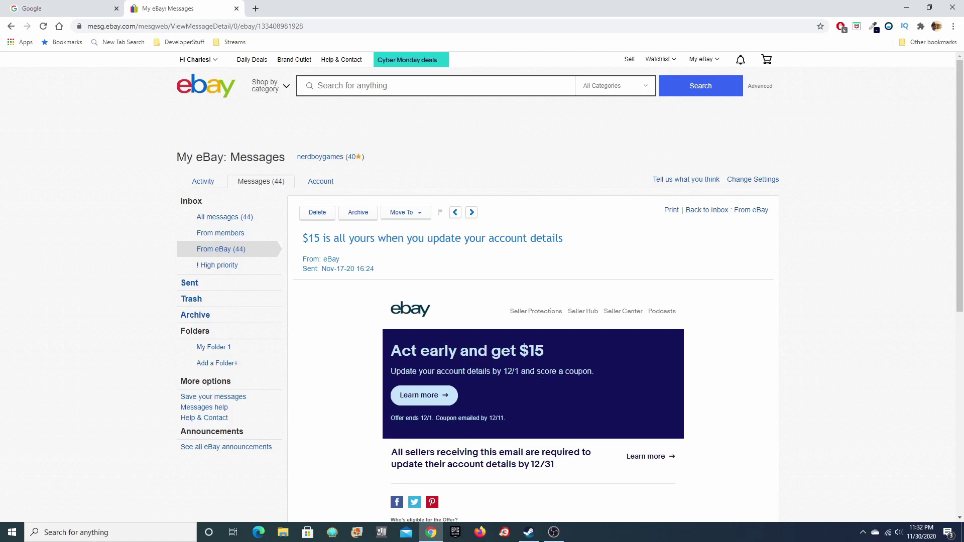
scroll(557, 388, "down", 3)
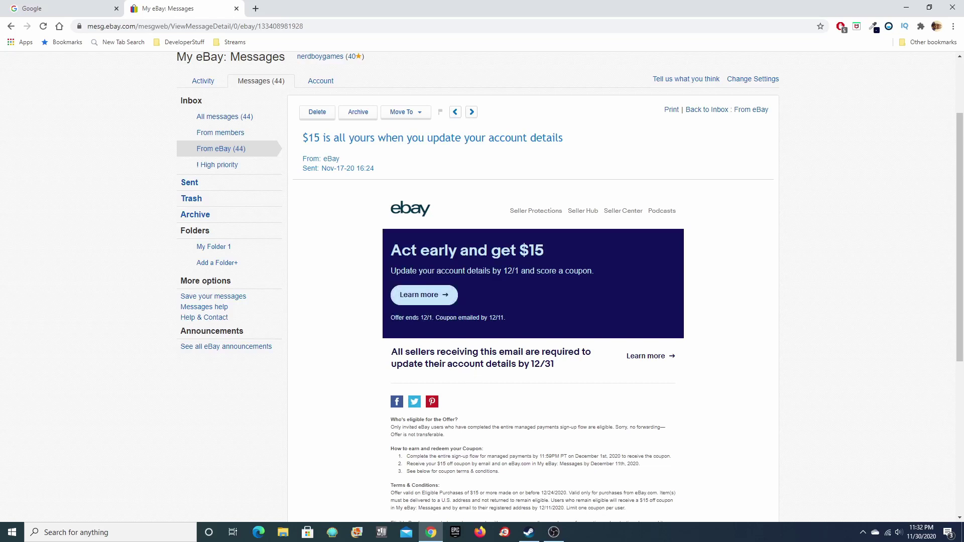
Follow Learn more and Update your details into the seller onboarding, reaching the key payment changes review
left_click(441, 296)
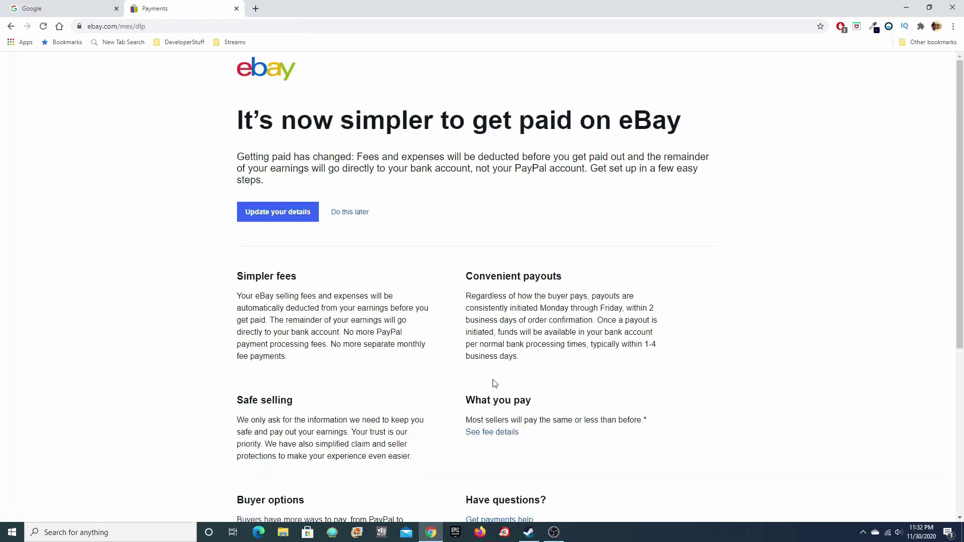
scroll(508, 380, "down", 5)
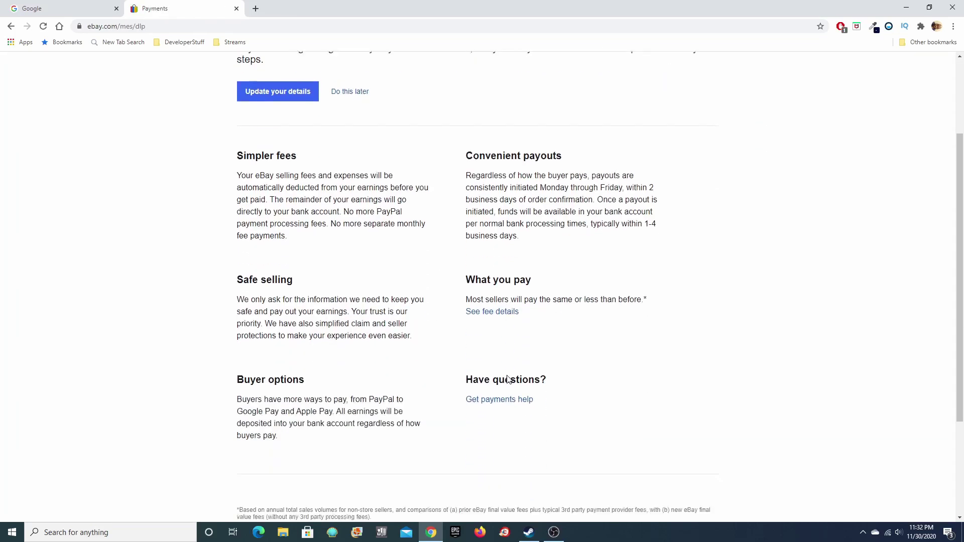
scroll(509, 379, "down", 3)
scroll(506, 375, "up", 2)
scroll(505, 375, "up", 3)
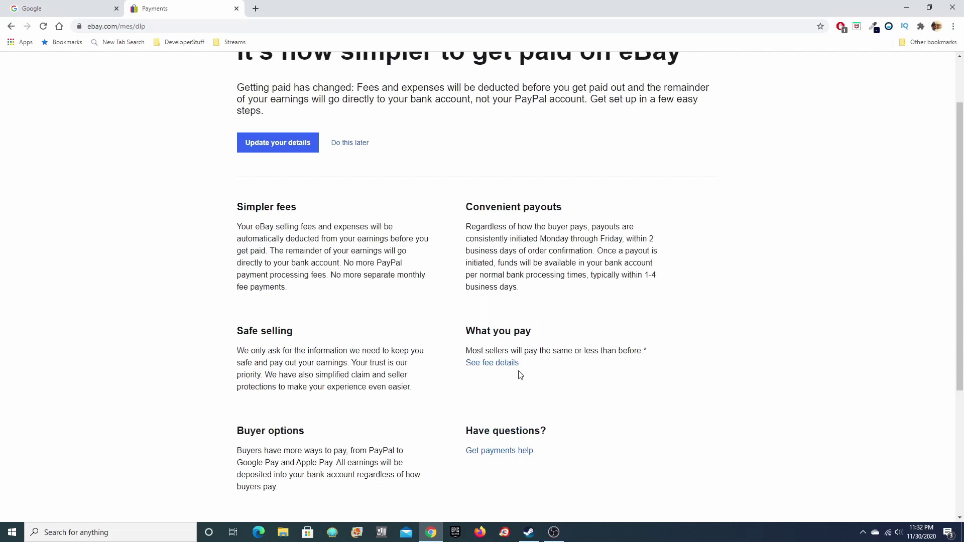
scroll(527, 373, "up", 2)
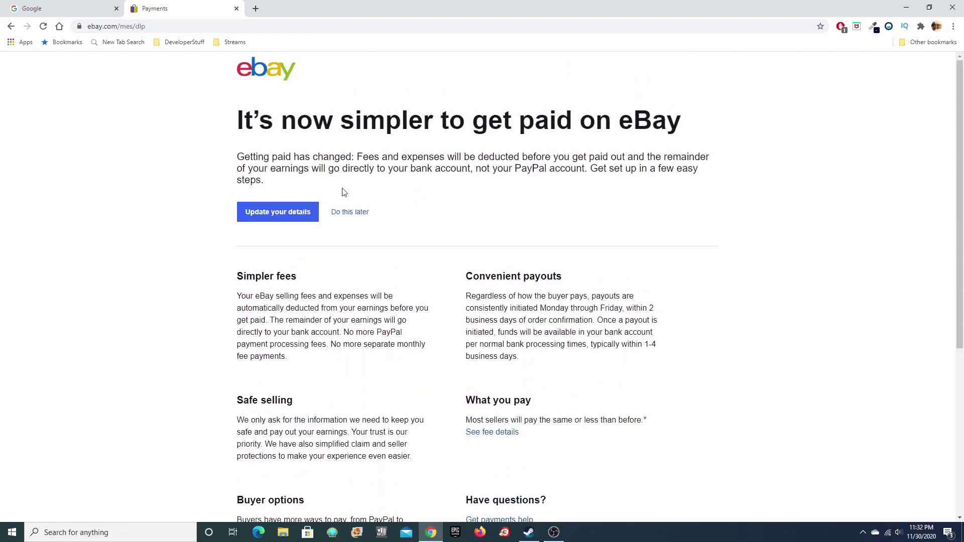
left_click(275, 214)
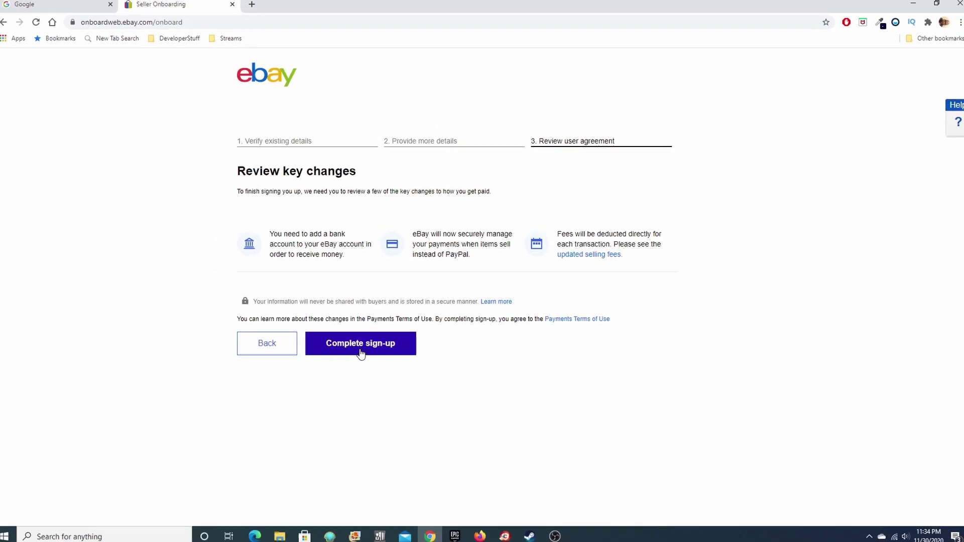
Complete the Managed Payments sign-up and start adding a bank account to get paid
left_click(354, 350)
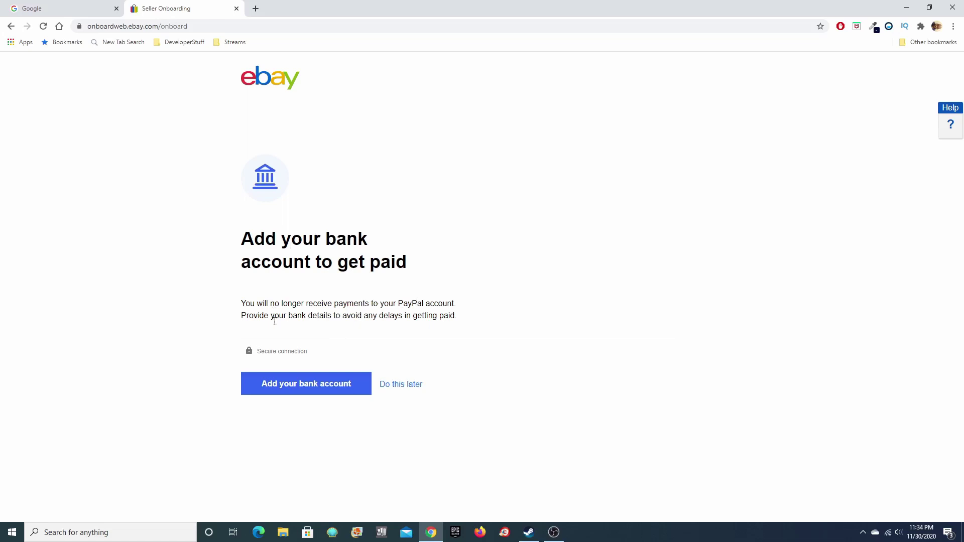
left_click(301, 384)
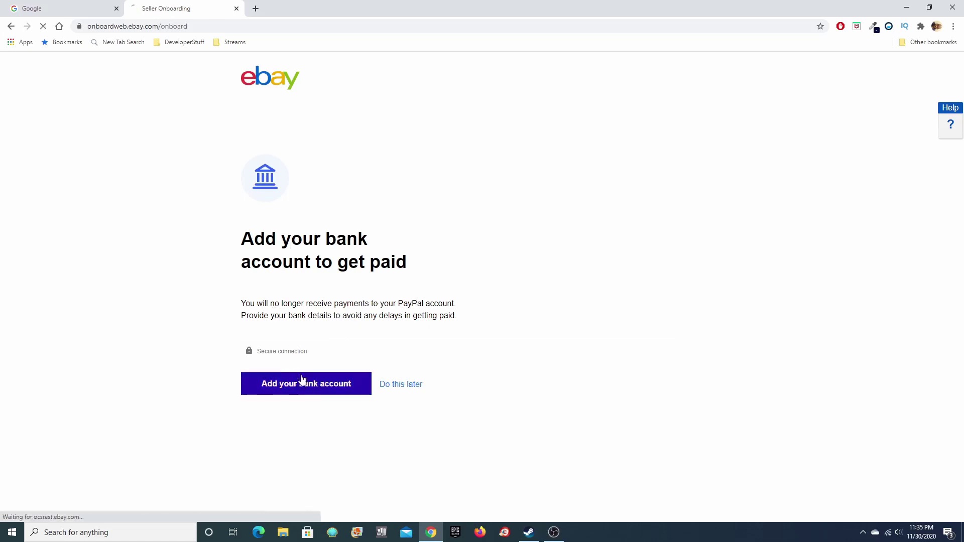